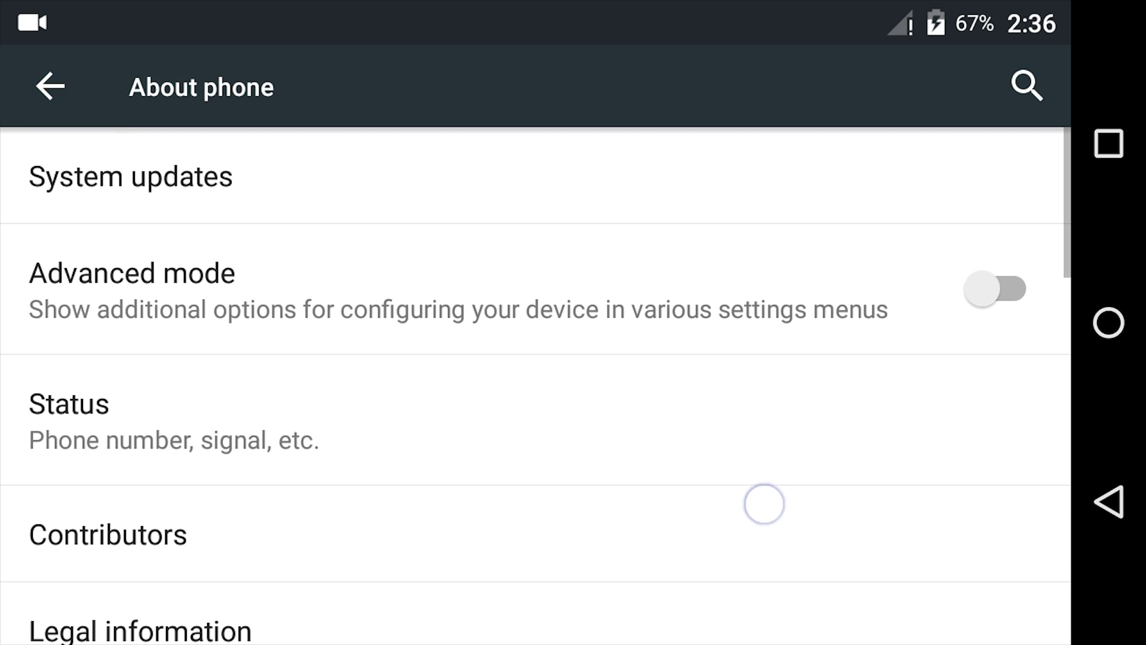
- Scroll About phone to the Cyanogen OS 12.1-YOG4PAS47N and Android 5.1.1 entries
{"action": "left_click_drag", "start_coordinate": [762, 502], "coordinate": [826, 137]}
{"action": "left_click_drag", "start_coordinate": [821, 316], "coordinate": [833, 126]}
{"action": "left_click_drag", "start_coordinate": [837, 327], "coordinate": [863, 182]}
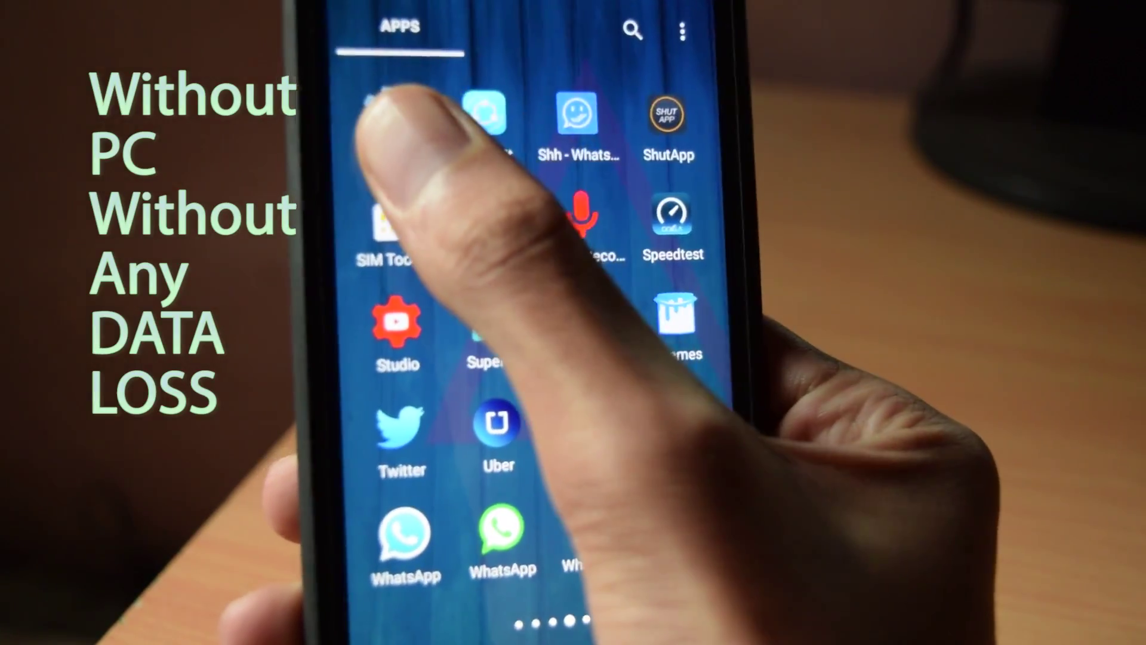
- Run Check for updates on the System updates page under Settings' About phone
{"action": "left_click", "coordinate": [386, 103]}
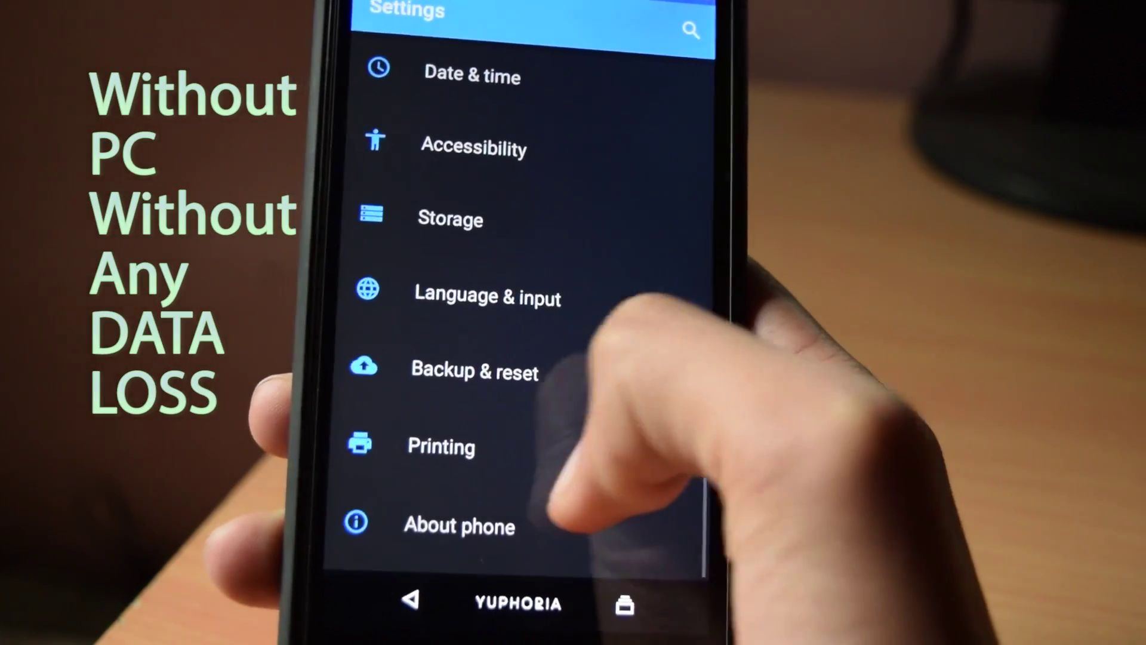
{"action": "left_click", "coordinate": [501, 538]}
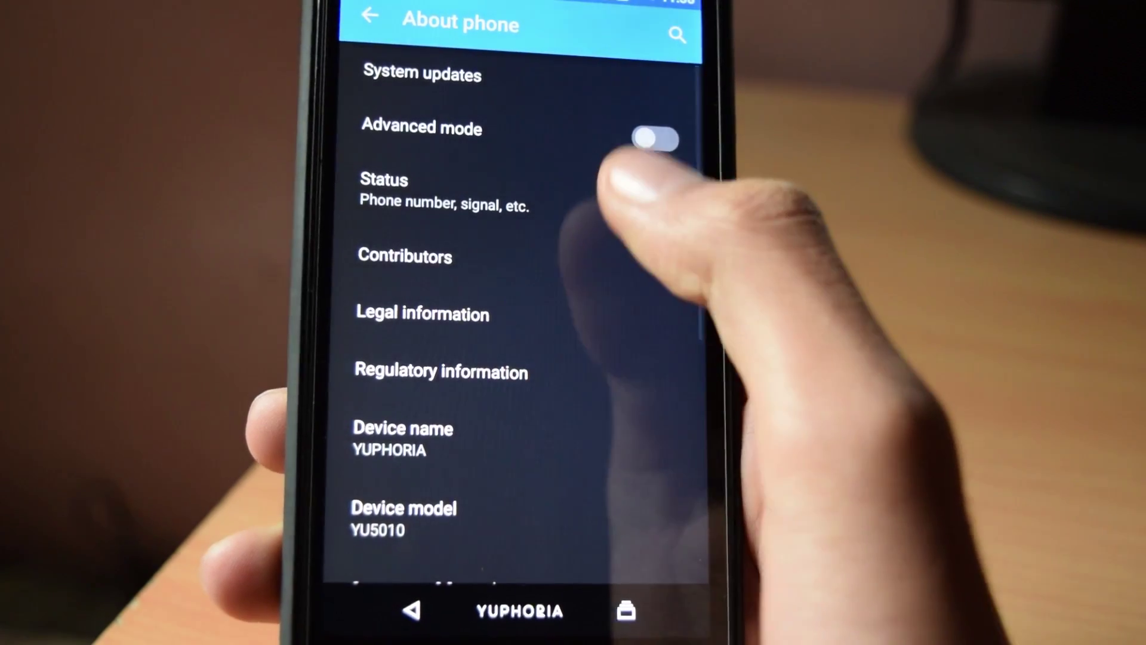
{"action": "left_click", "coordinate": [694, 79]}
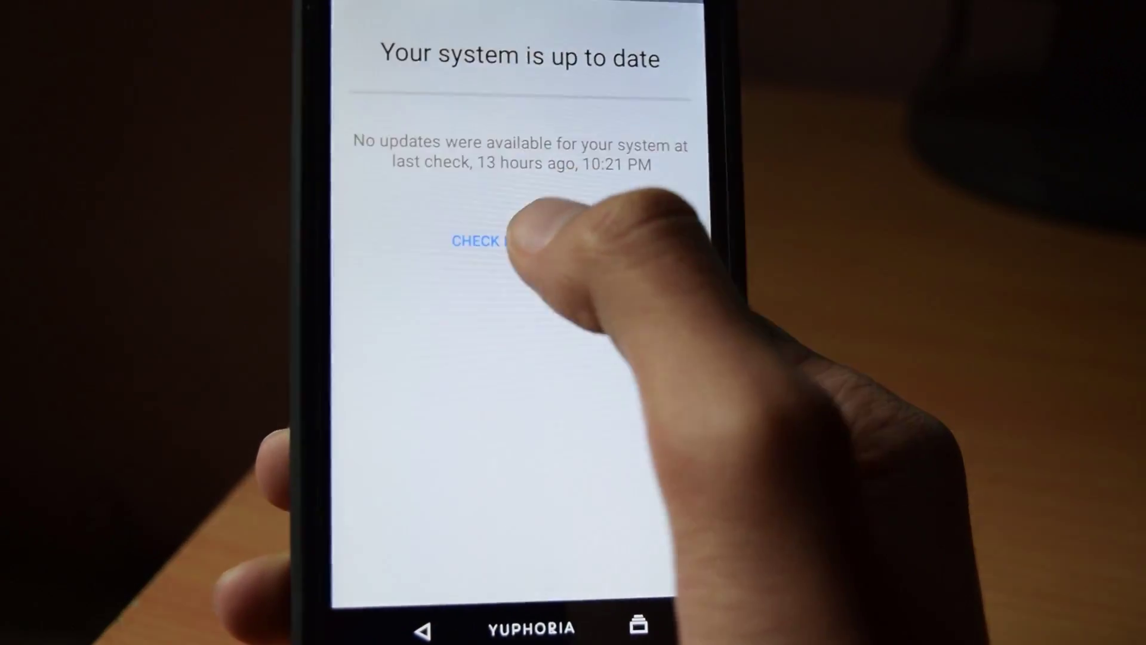
{"action": "left_click", "coordinate": [524, 238]}
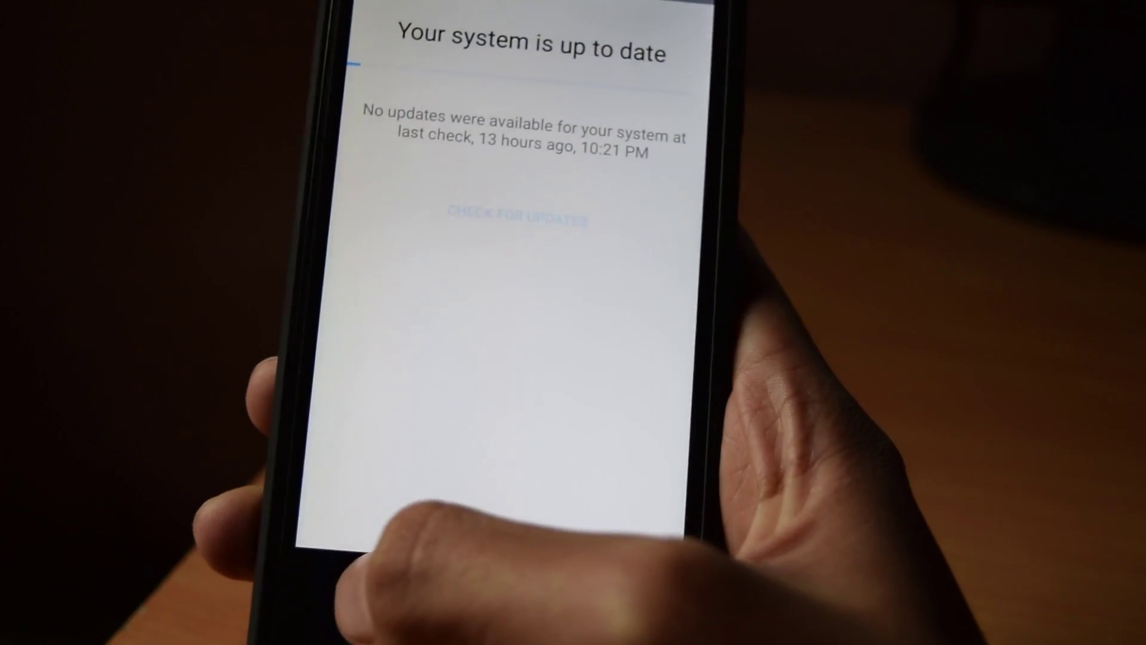
- Unlock Developer options via Build number and turn on Advanced reboot
{"action": "key", "text": "Escape"}
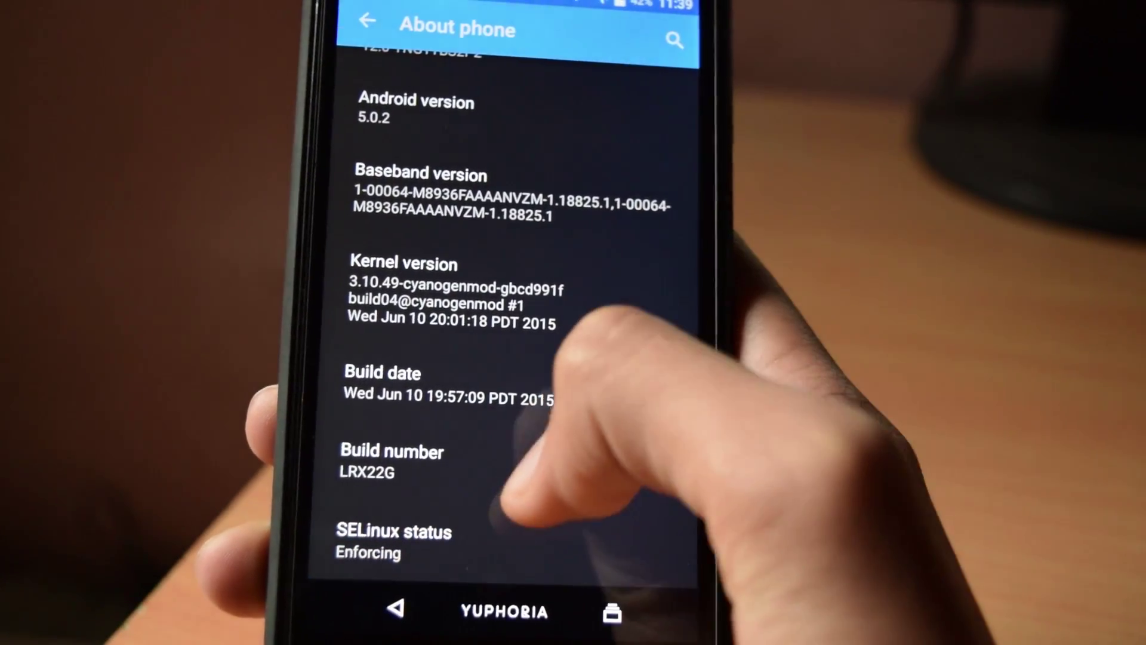
{"action": "left_click", "coordinate": [391, 466]}
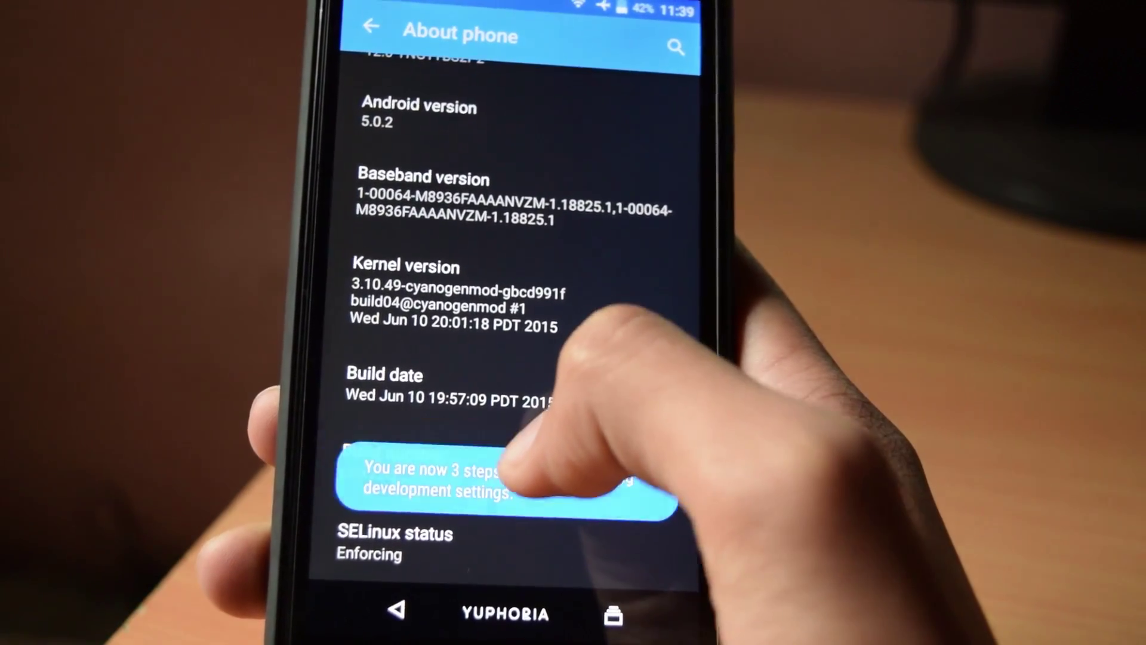
{"action": "left_click", "coordinate": [391, 465]}
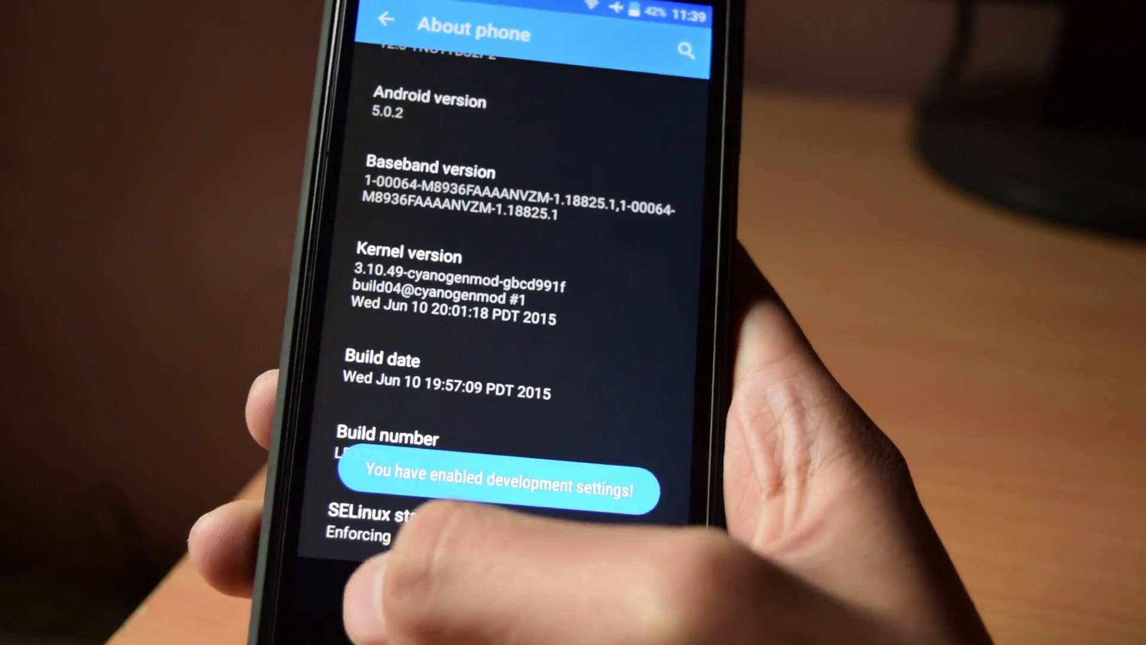
{"action": "key", "text": "Escape"}
{"action": "scroll", "coordinate": [510, 358], "scroll_direction": "down", "scroll_amount": 1}
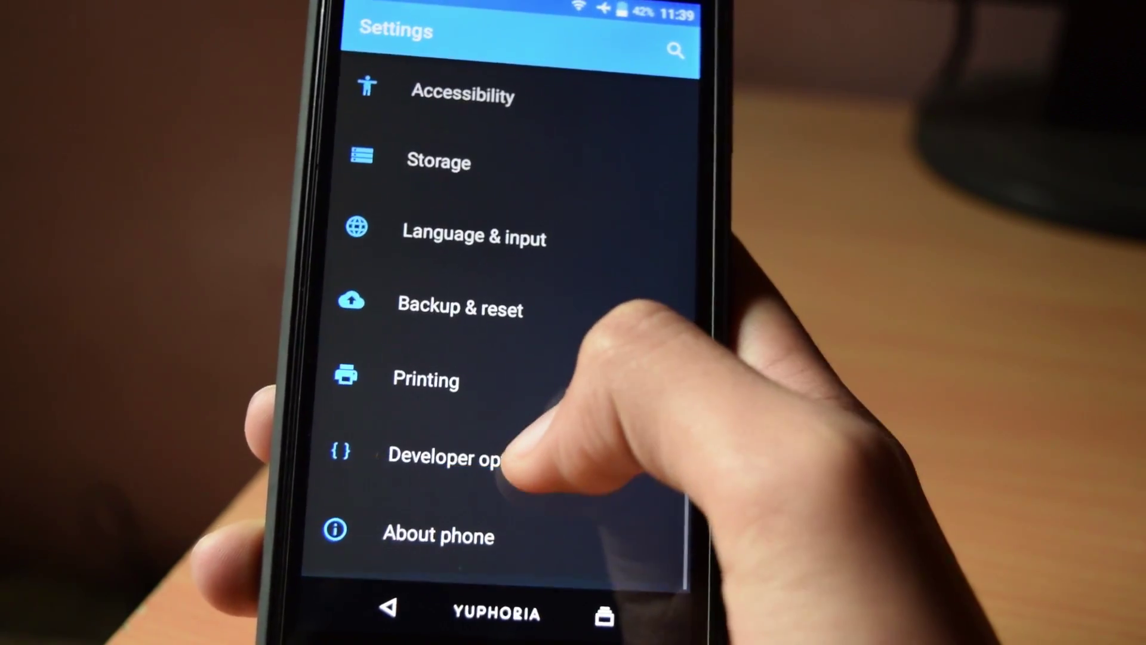
{"action": "left_click", "coordinate": [502, 456]}
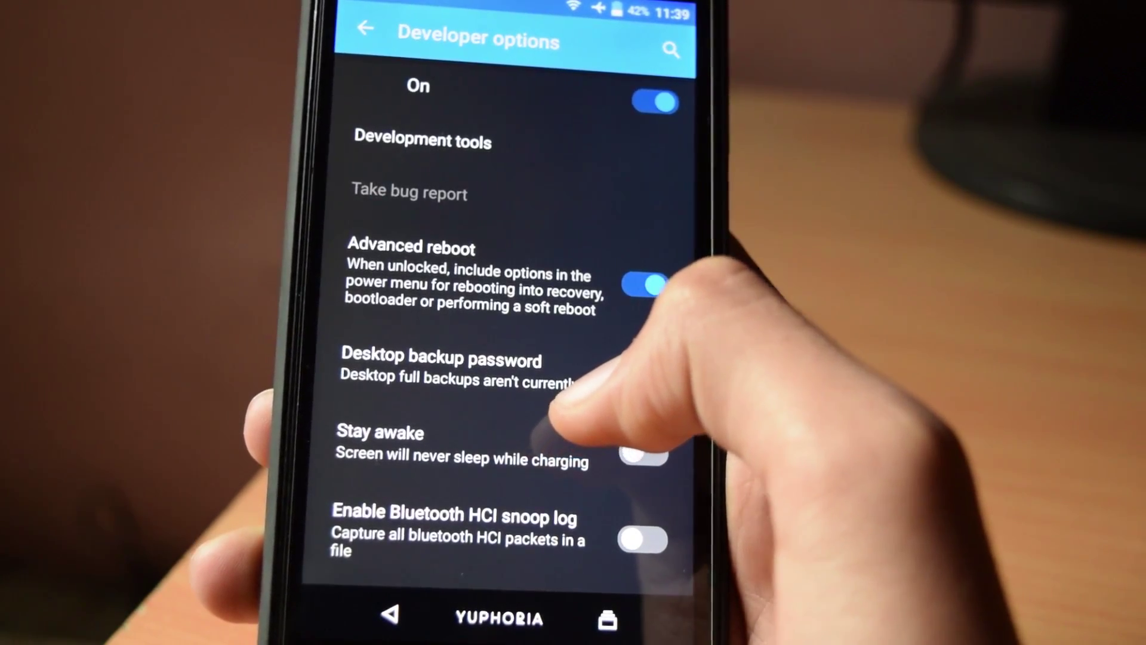
{"action": "left_click", "coordinate": [640, 285]}
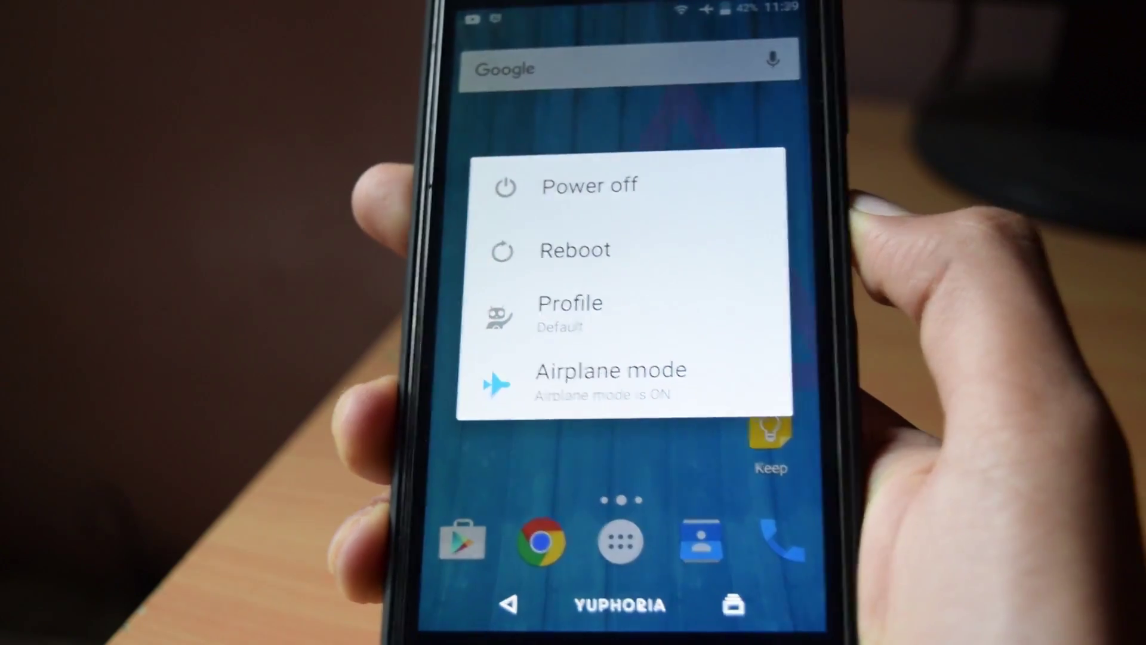
- Reboot the phone into Recovery from the power menu's Reboot options
{"action": "left_click", "coordinate": [610, 250]}
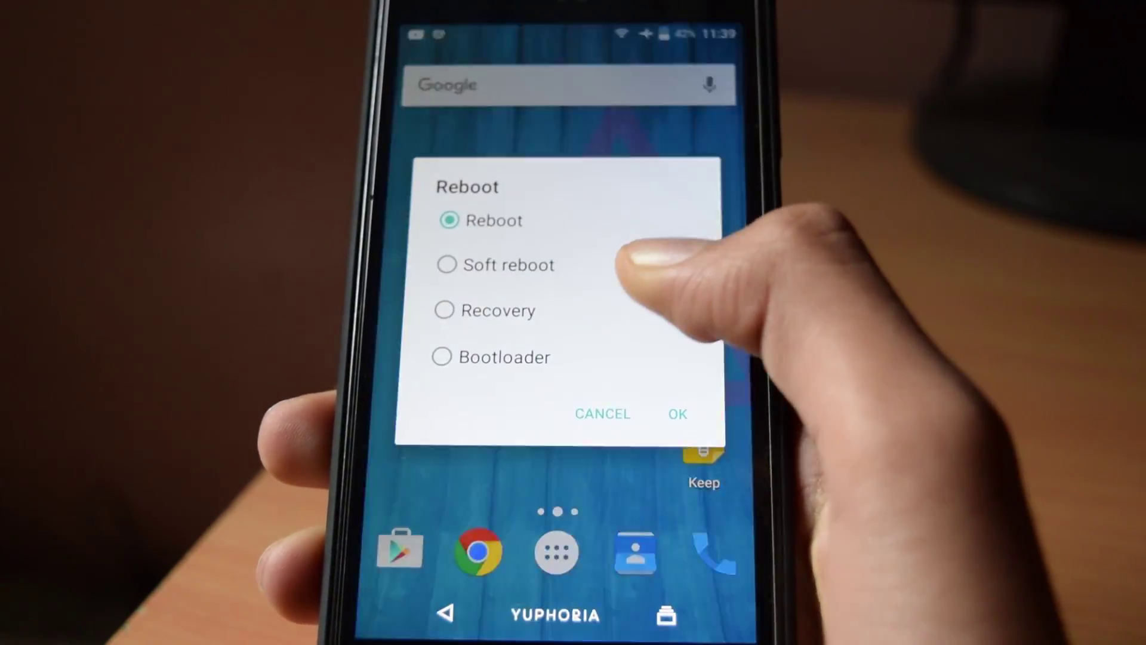
{"action": "left_click", "coordinate": [498, 311]}
{"action": "left_click", "coordinate": [678, 413]}
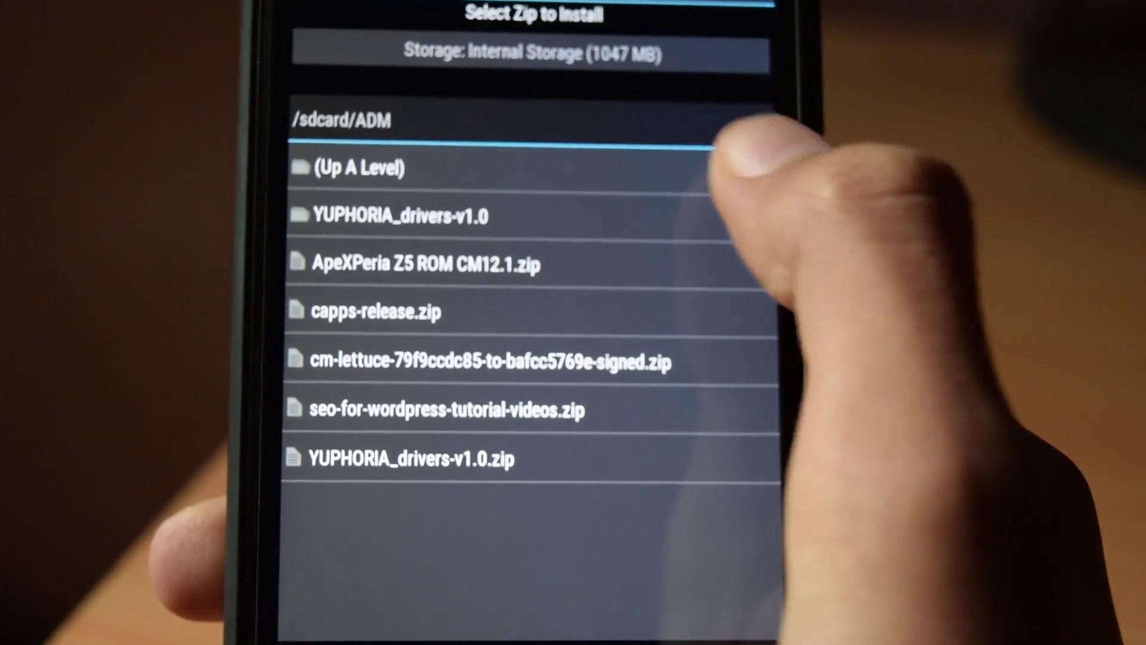
- Flash cm-12.0-YNG1TBS2P2-lettuce-signedOFFICIAL.zip from /sdcard in TWRP
{"action": "left_click", "coordinate": [627, 168]}
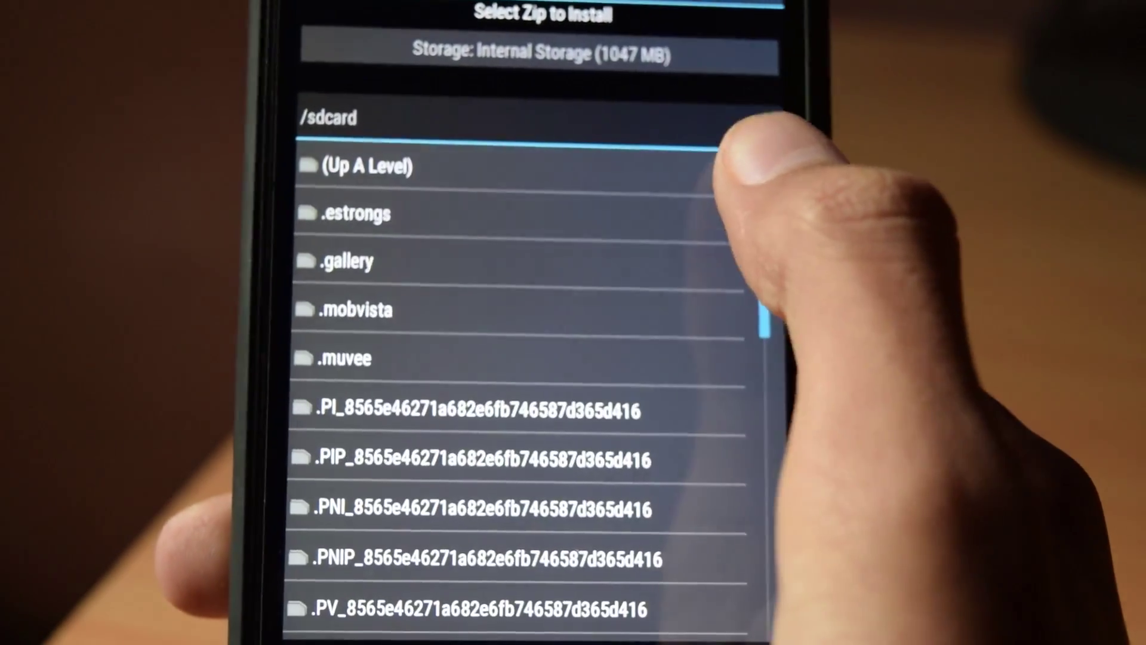
{"action": "scroll", "coordinate": [520, 376], "scroll_direction": "down", "scroll_amount": 5}
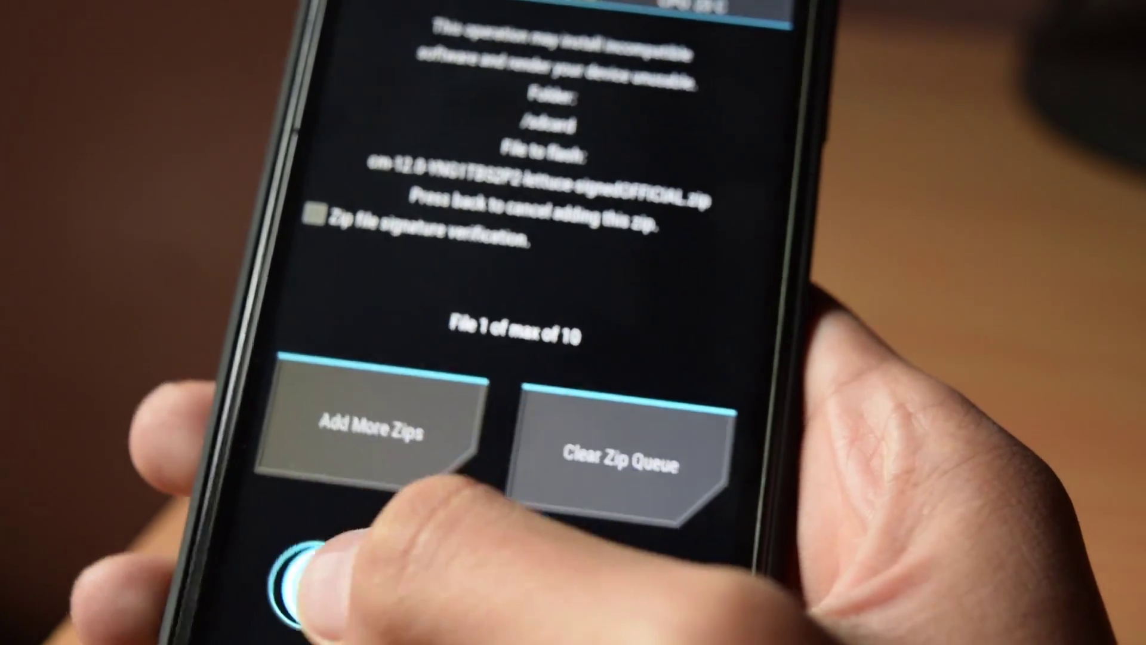
{"action": "left_click_drag", "start_coordinate": [300, 583], "coordinate": [591, 600]}
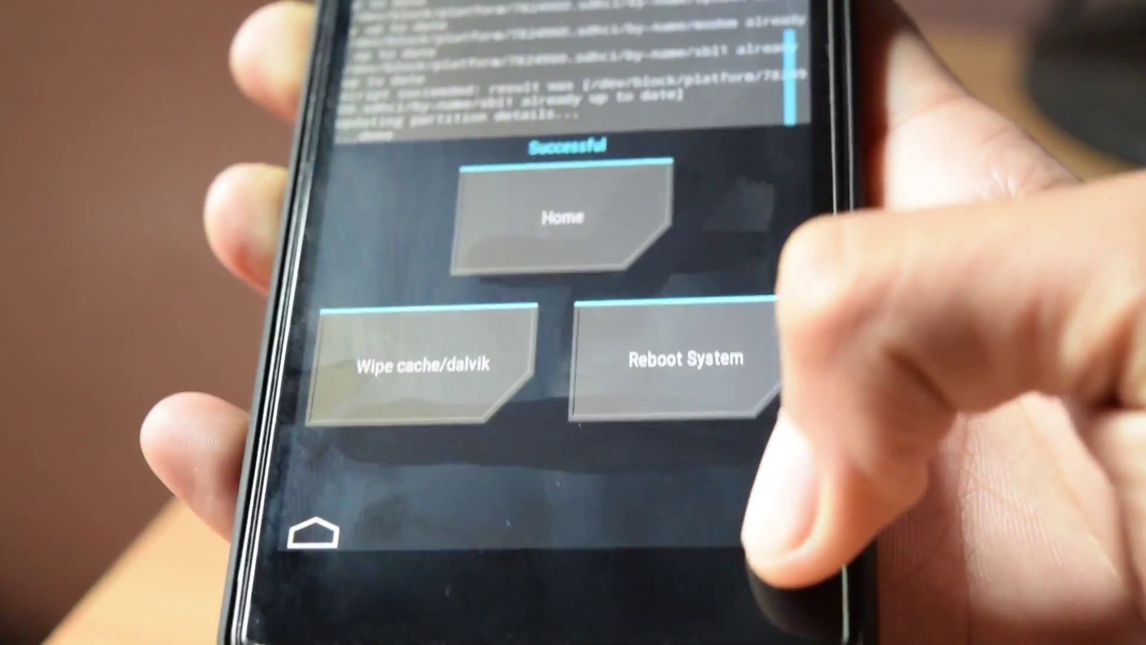
- Flash recovery.img from the Images list to the Recovery partition
{"action": "left_click", "coordinate": [780, 578]}
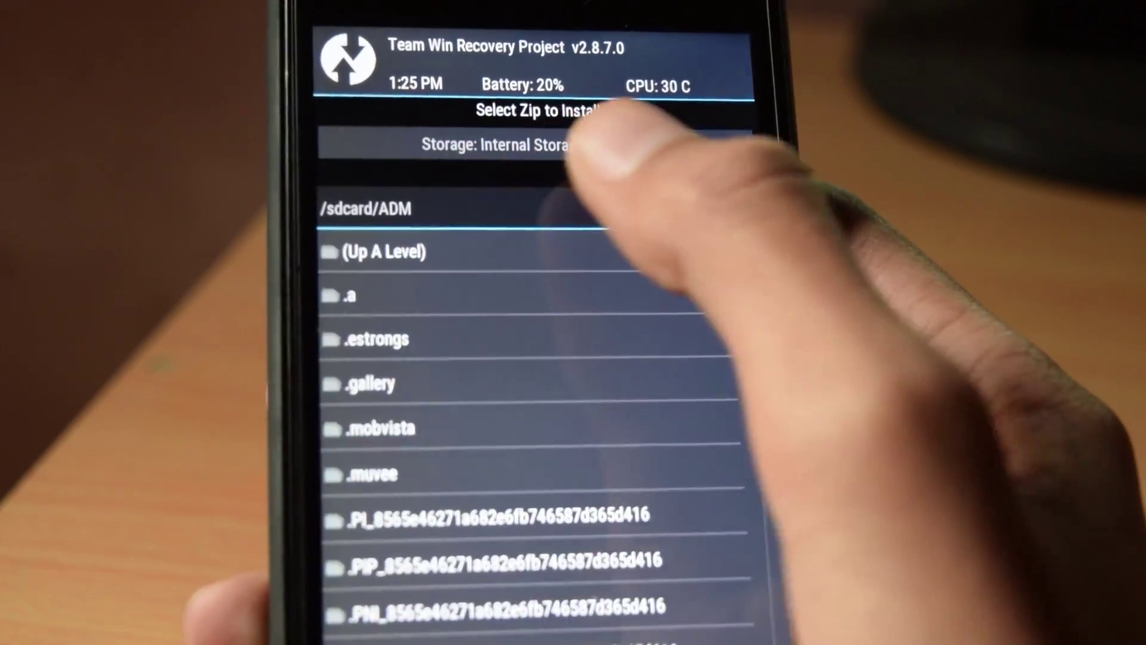
{"action": "left_click", "coordinate": [745, 261]}
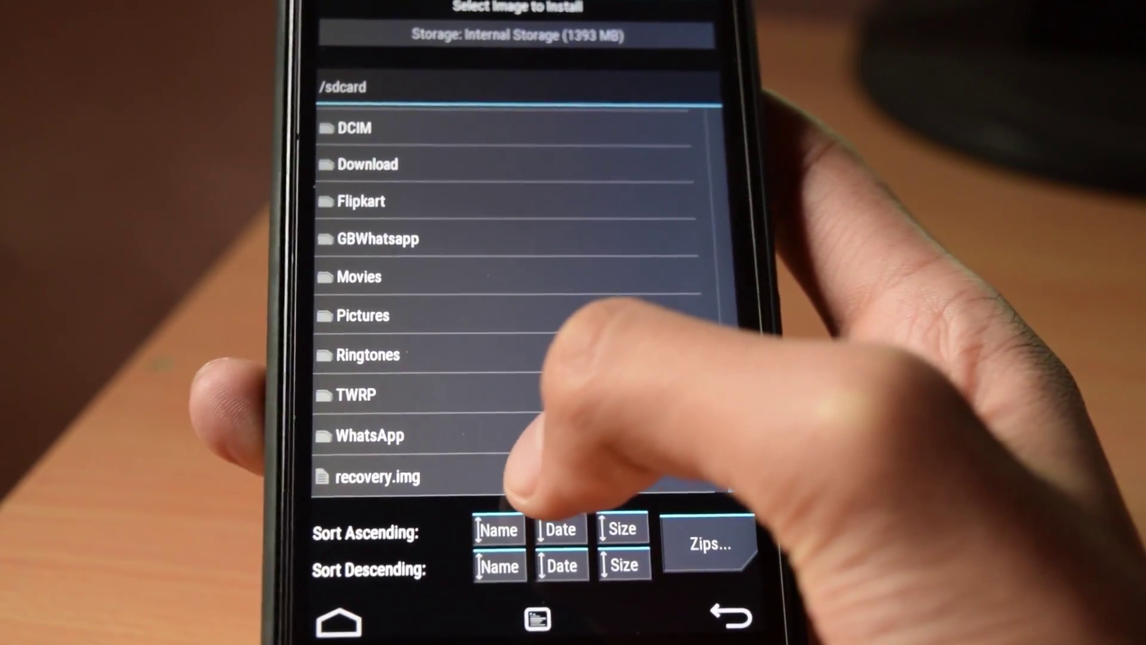
{"action": "left_click", "coordinate": [524, 476]}
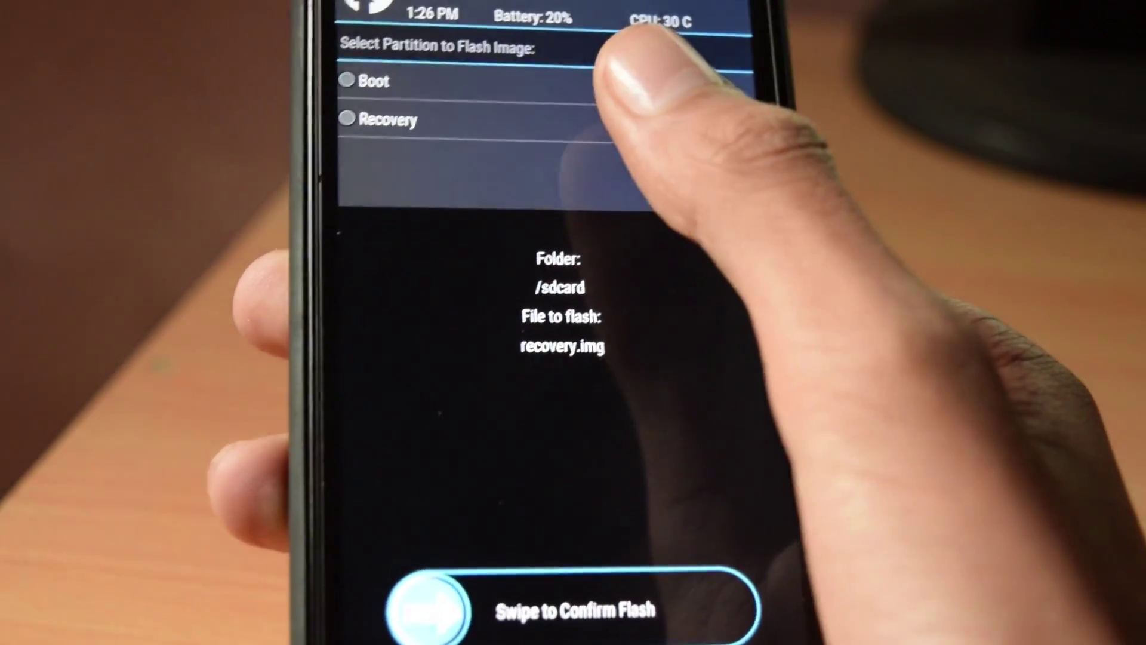
{"action": "left_click", "coordinate": [340, 103]}
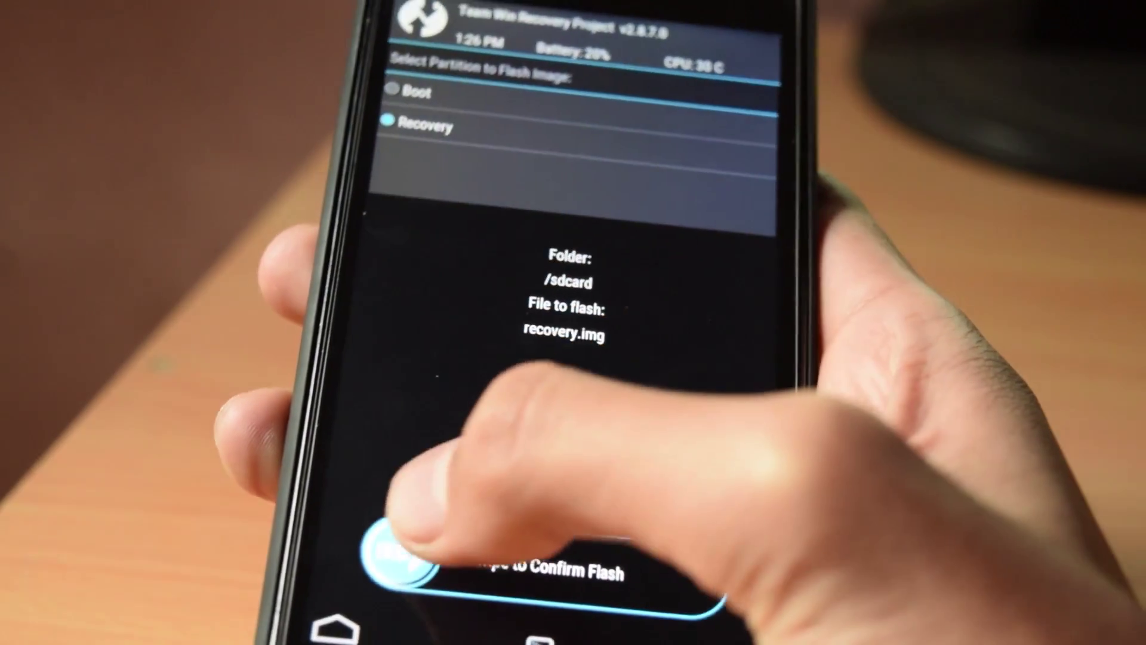
{"action": "left_click_drag", "start_coordinate": [394, 551], "coordinate": [680, 573]}
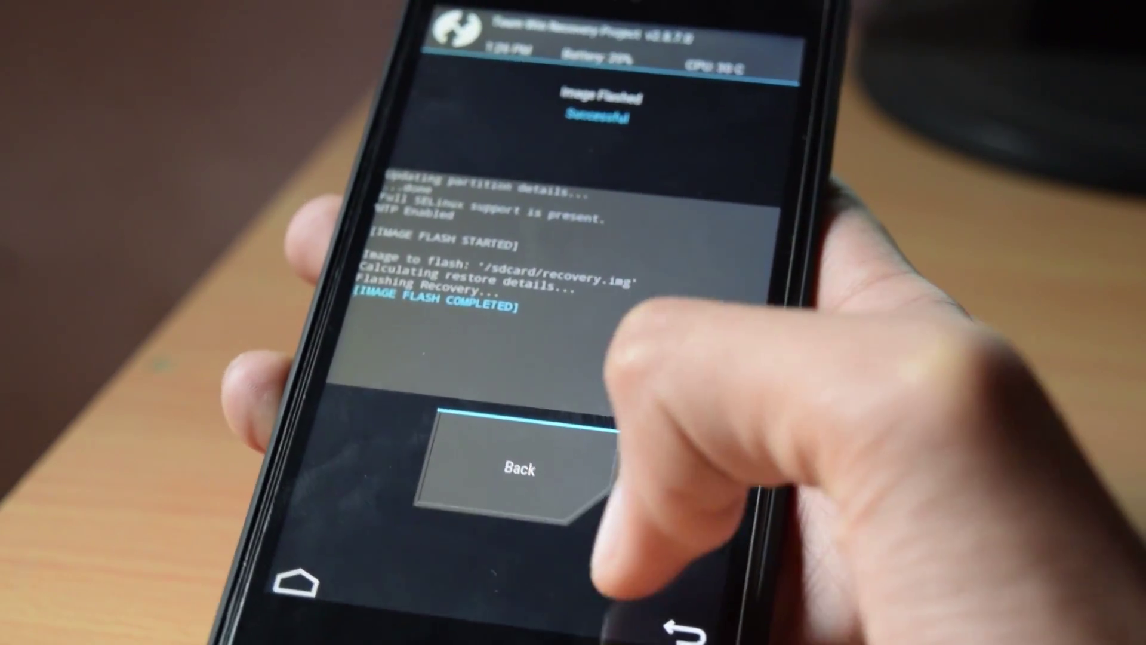
- Return to the TWRP main menu and bring up the Reboot options
{"action": "left_click", "coordinate": [683, 629]}
{"action": "left_click", "coordinate": [661, 608]}
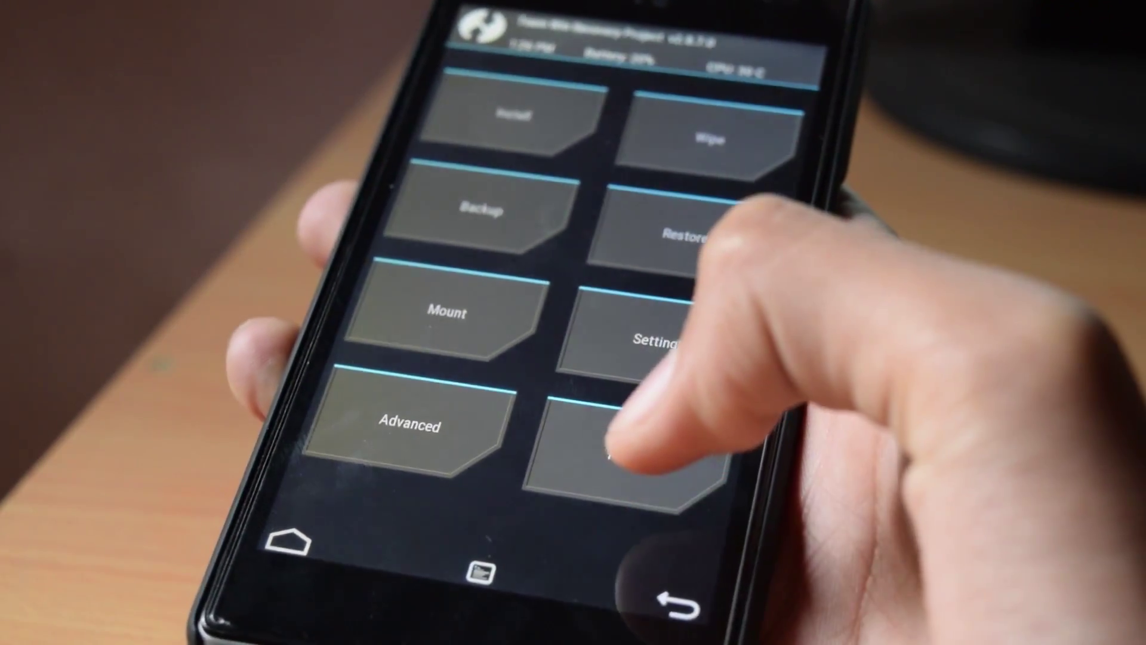
{"action": "left_click", "coordinate": [627, 447]}
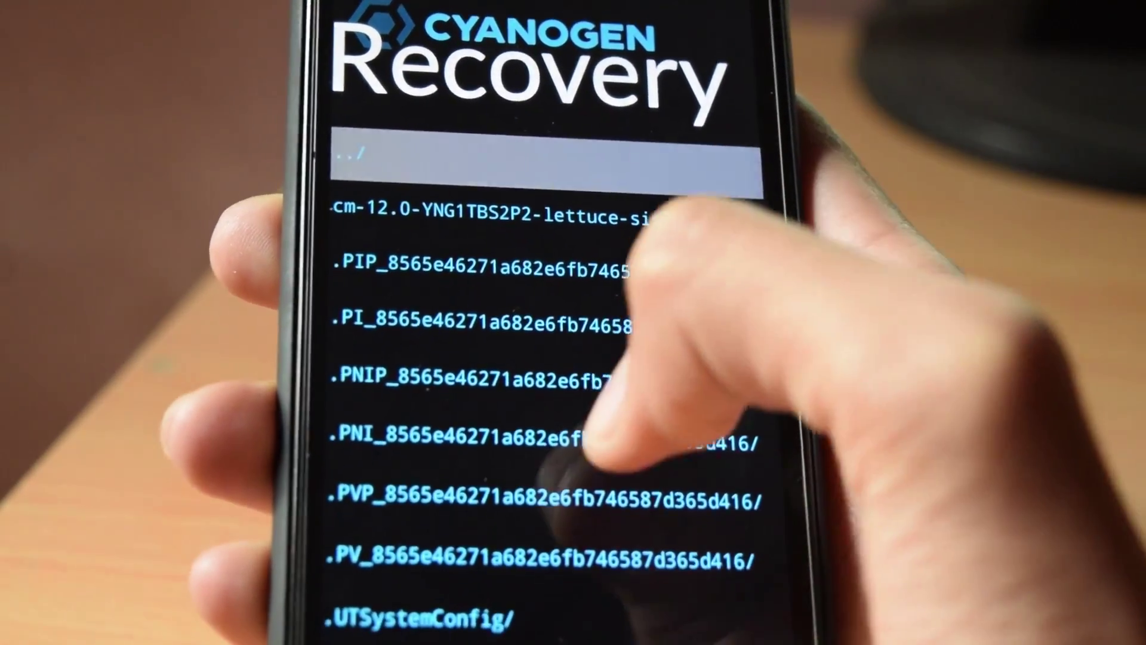
{"action": "scroll", "coordinate": [538, 358], "scroll_direction": "down", "scroll_amount": 3}
{"action": "scroll", "coordinate": [538, 358], "scroll_direction": "up", "scroll_amount": 5}
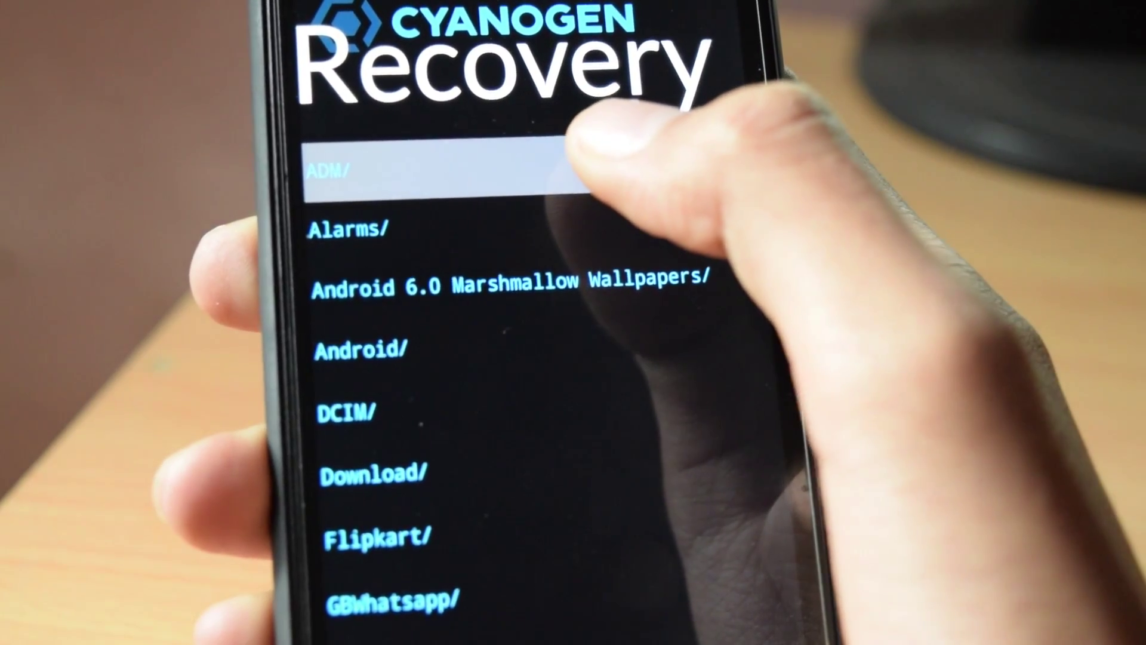
- Open the update zips folder and select the cm-lettuce zip
{"action": "left_click", "coordinate": [538, 170]}
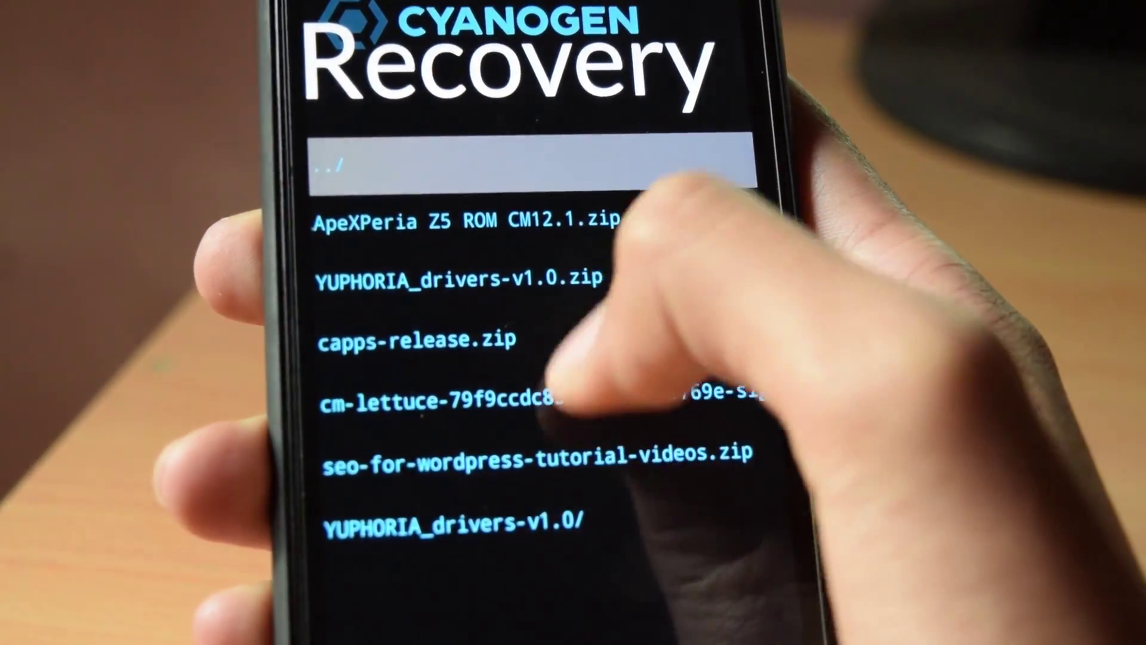
{"action": "left_click", "coordinate": [502, 403]}
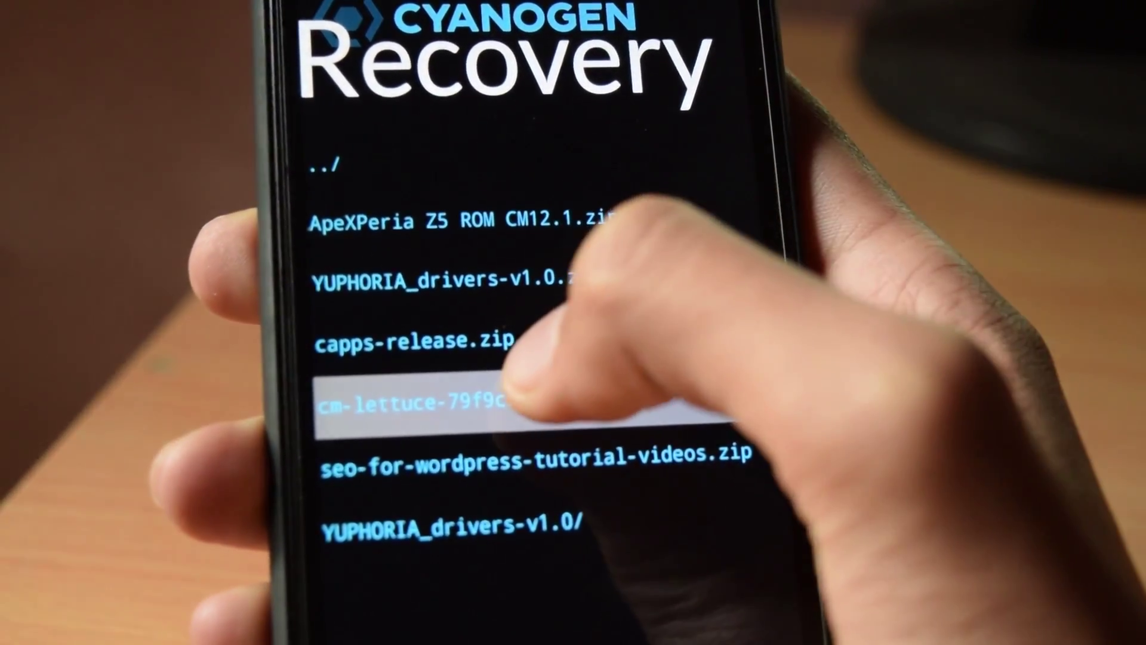